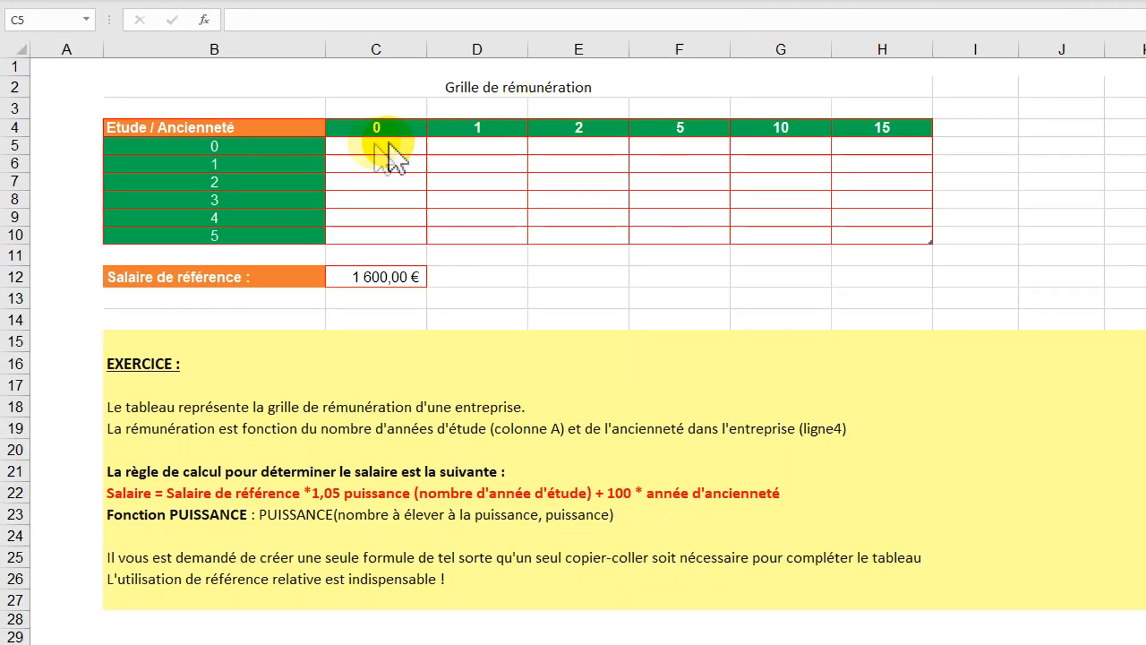
- Start a formula in C5 that multiplies the reference salary in C12 by the PUISSANCE function
click(363, 148)
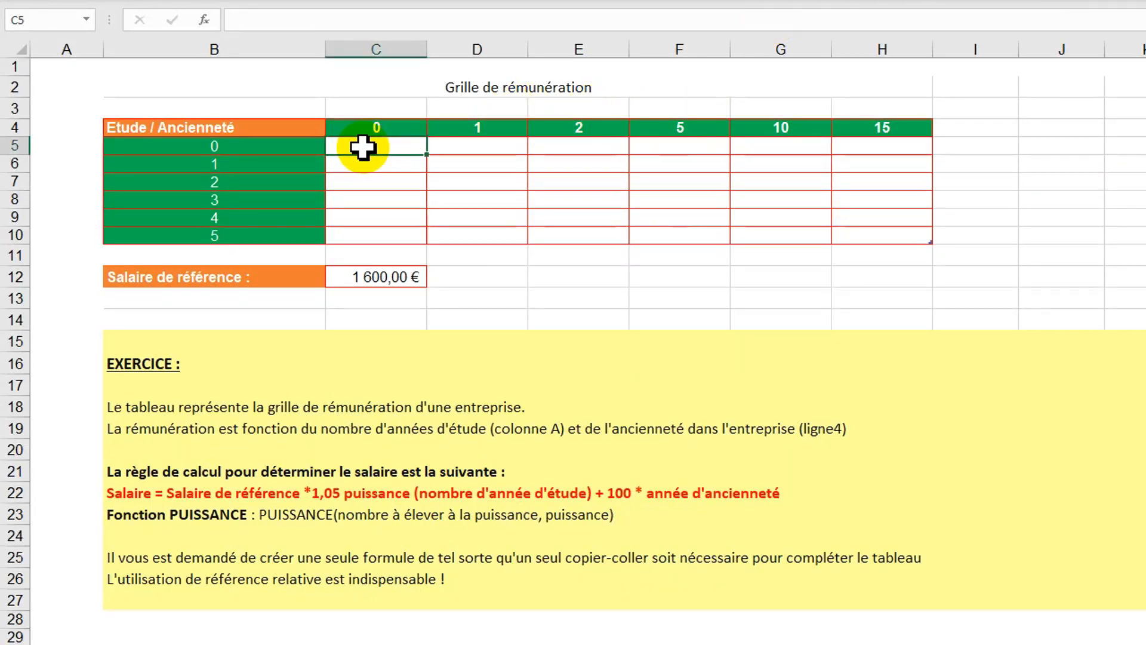
click(257, 21)
text(=)
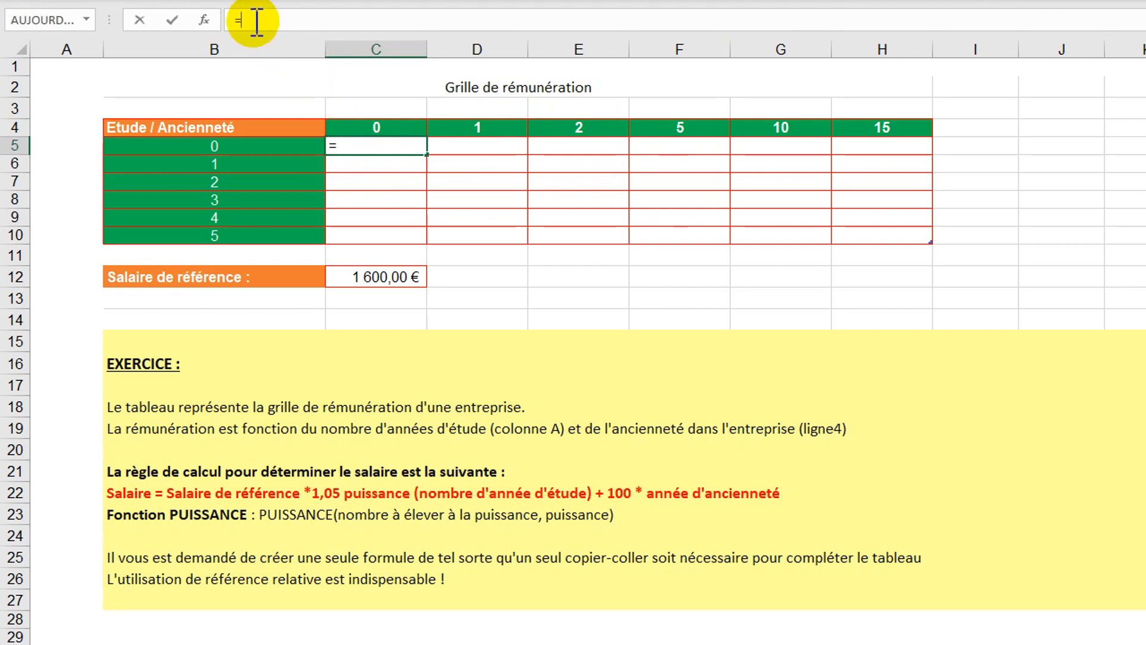
click(365, 278)
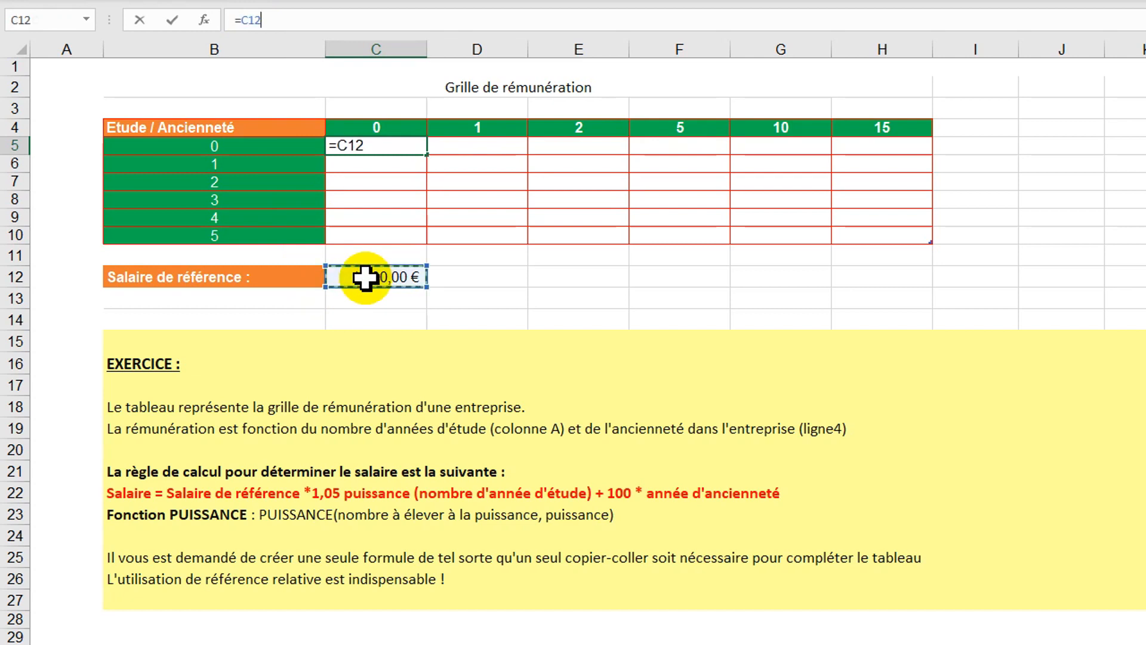
text(*)
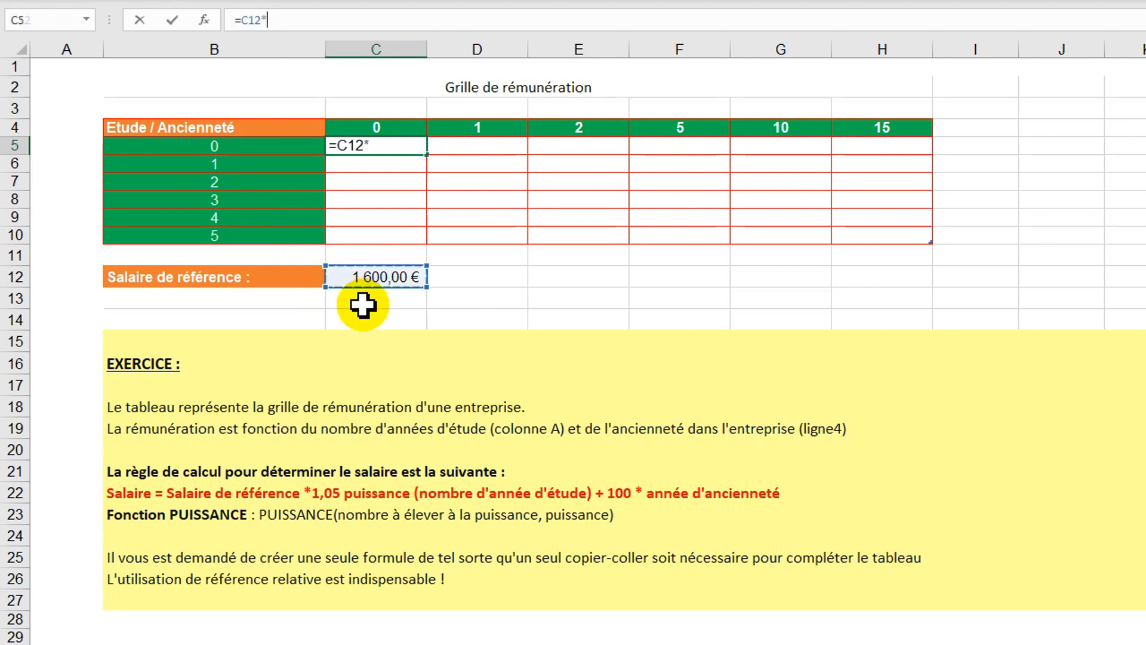
text(pui)
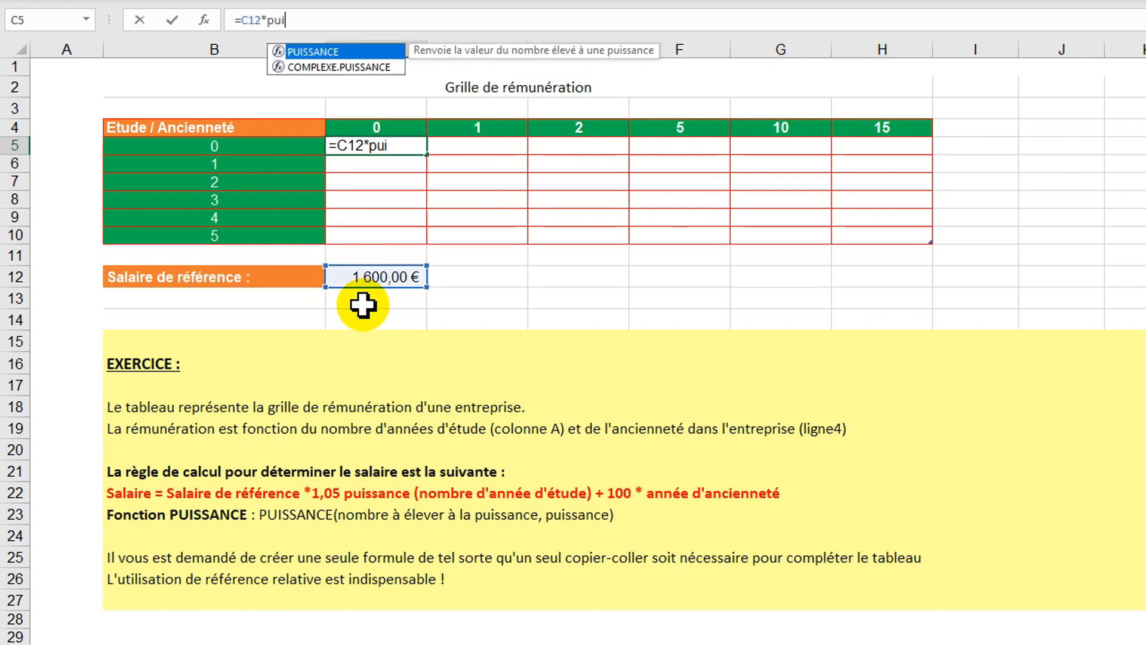
key(Tab)
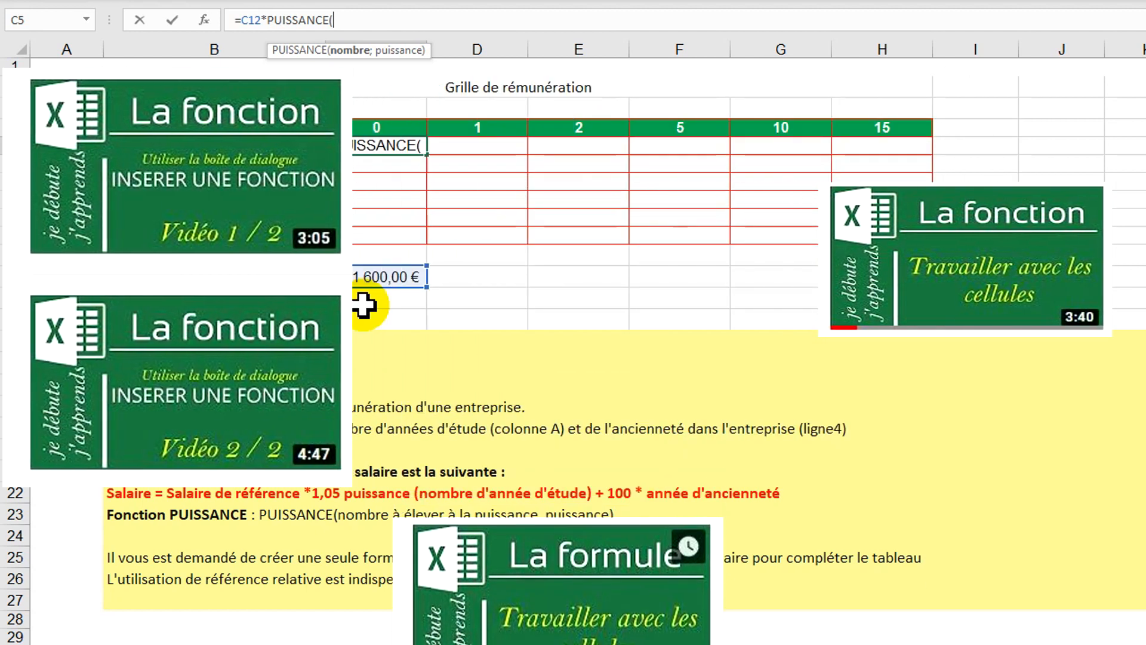
- Give PUISSANCE the number 1,05 and the years of study in B5 as the power, and close the function
text(1)
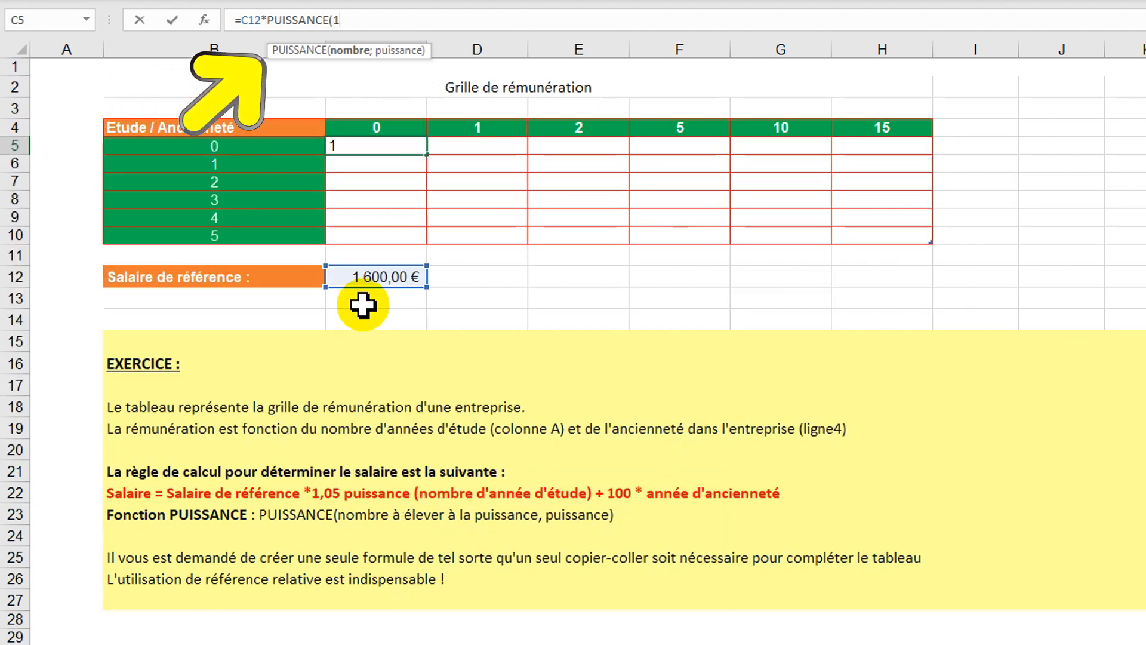
text(,05)
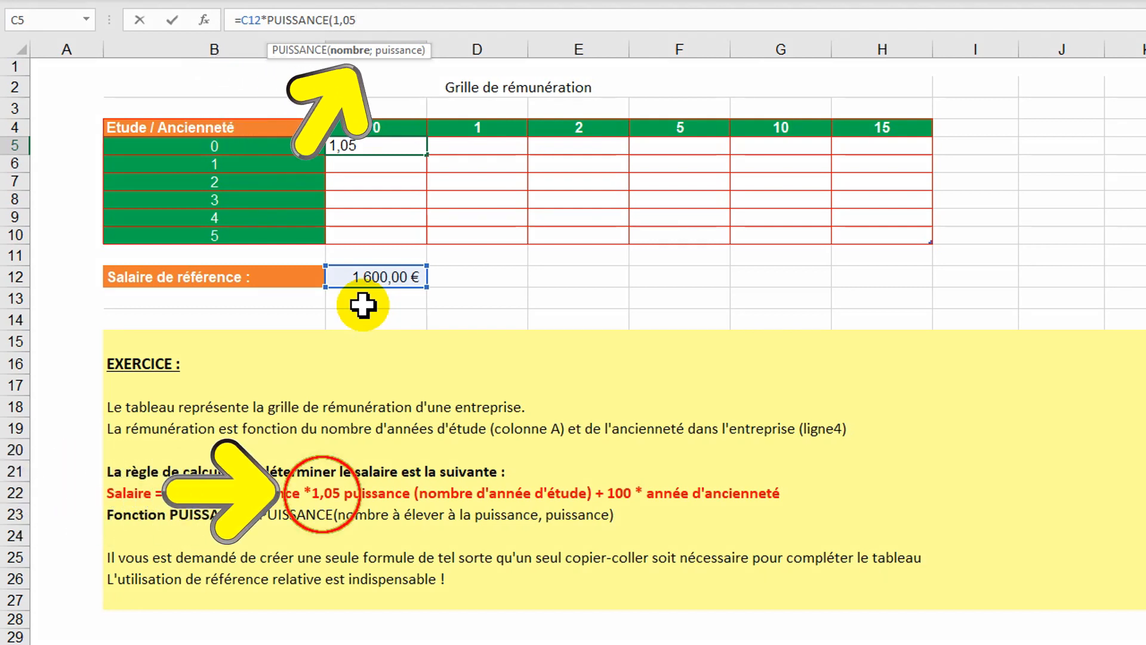
text(;)
click(221, 143)
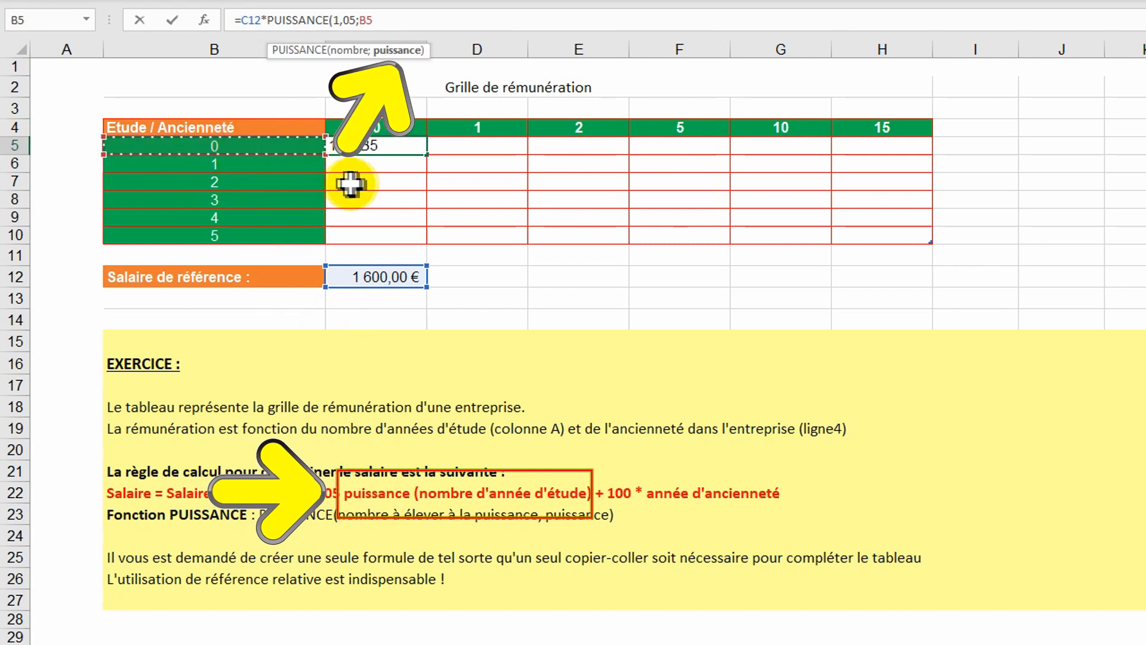
text())
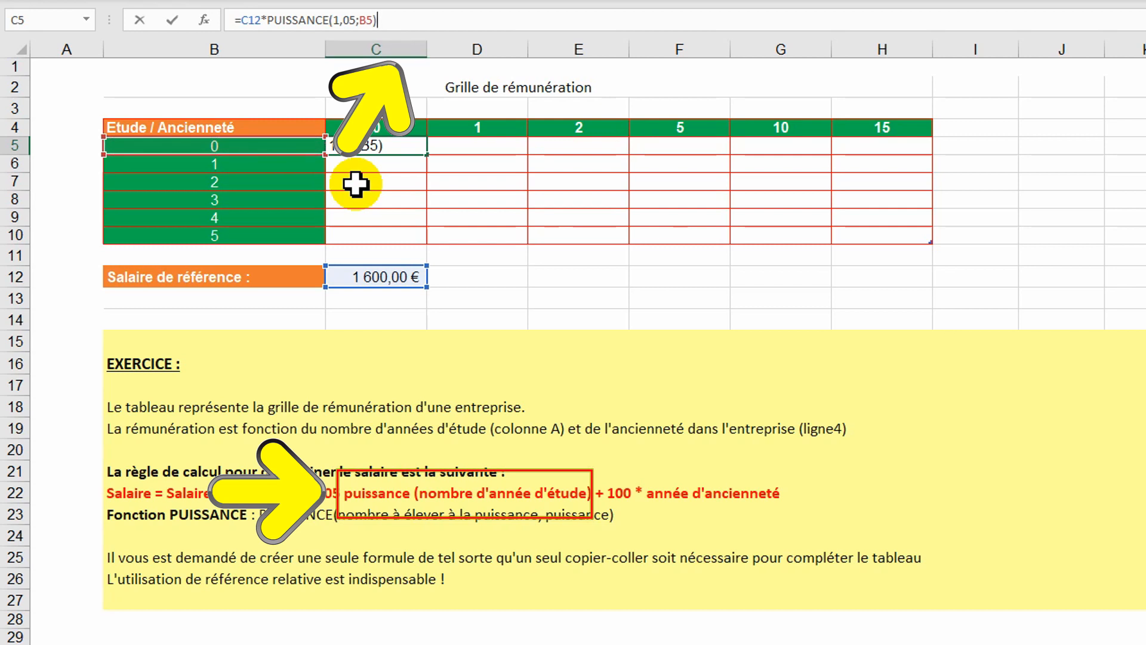
- Complete the C5 formula by adding 100 multiplied by the seniority in C4, and validate it
text(+100)
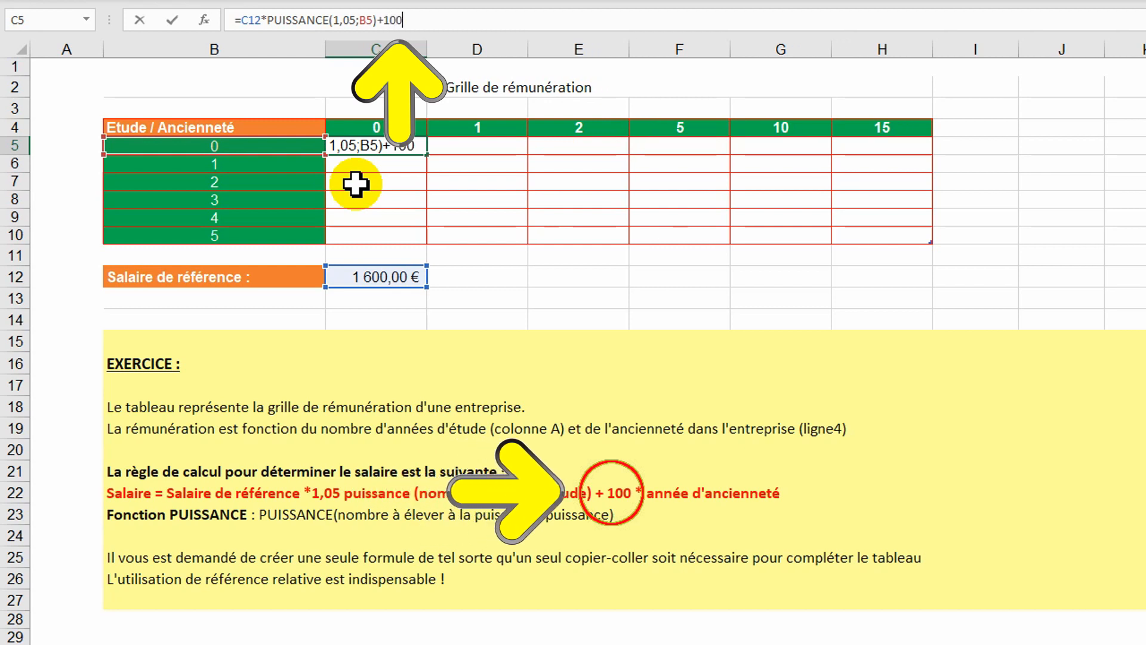
text(*)
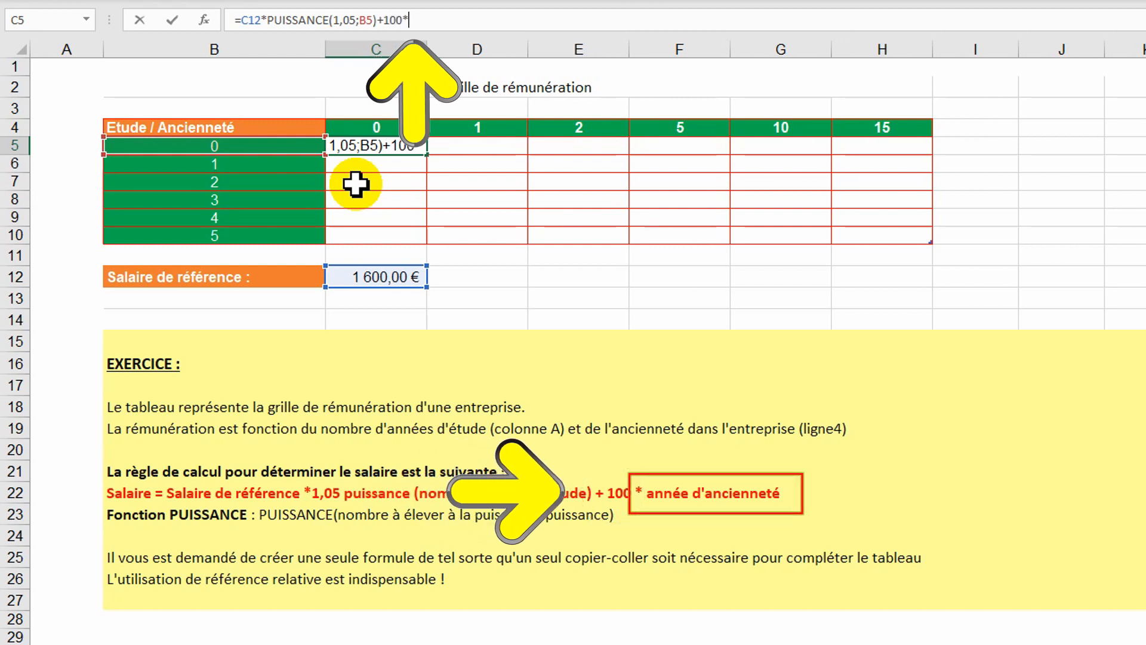
click(378, 127)
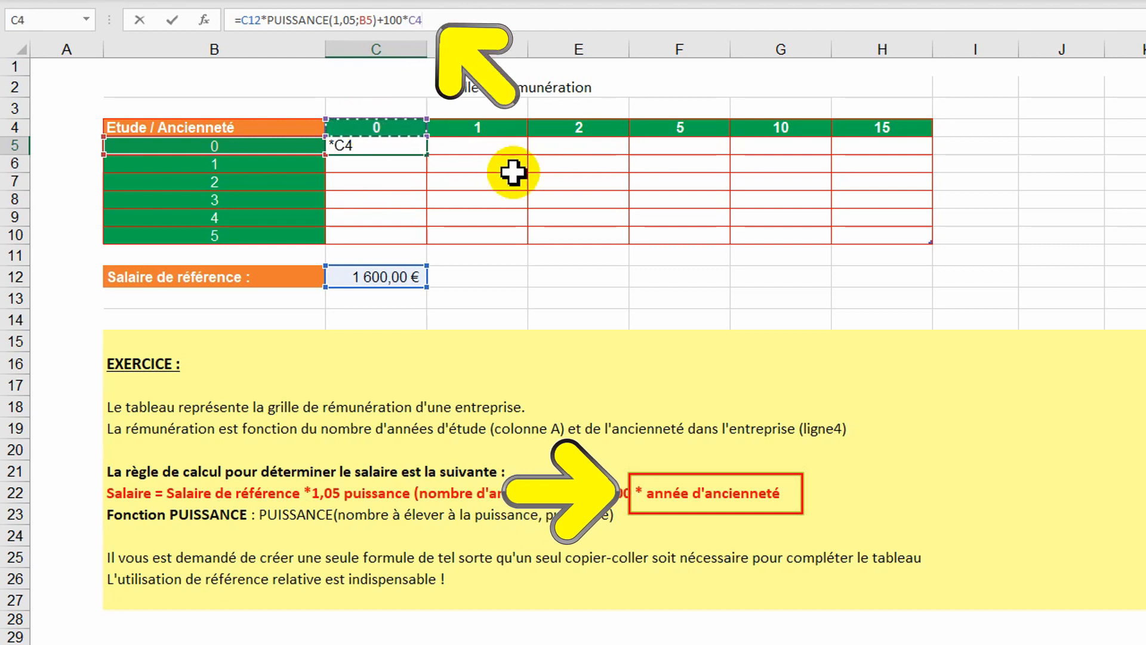
key(Return)
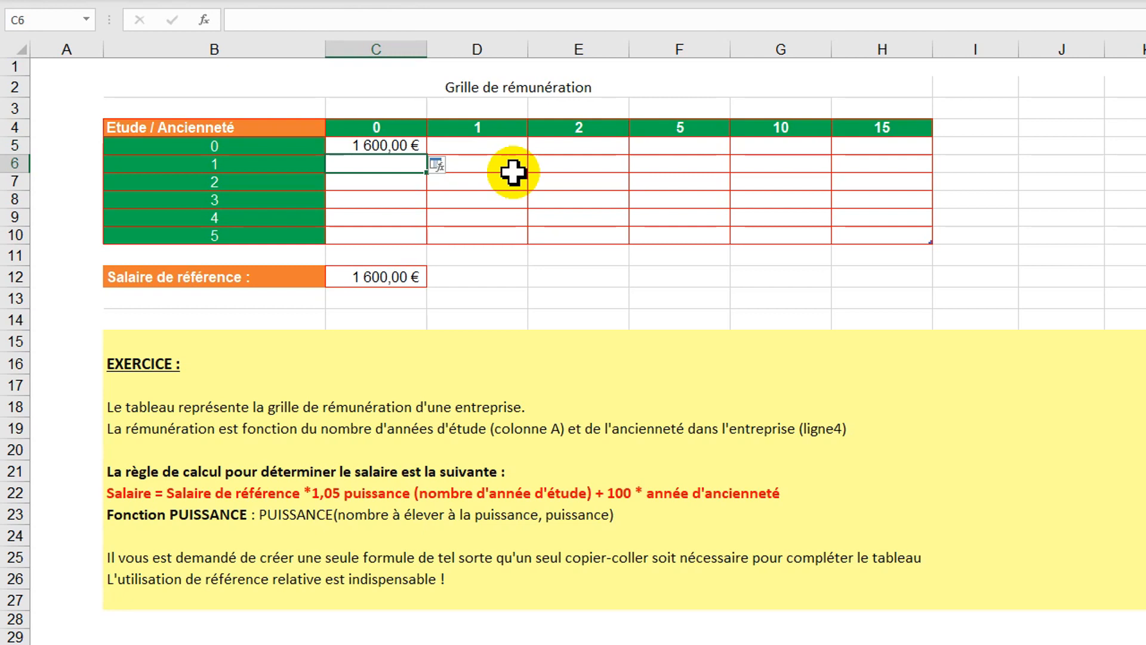
- Inspect the cell references used in the C5 formula
double_click(417, 164)
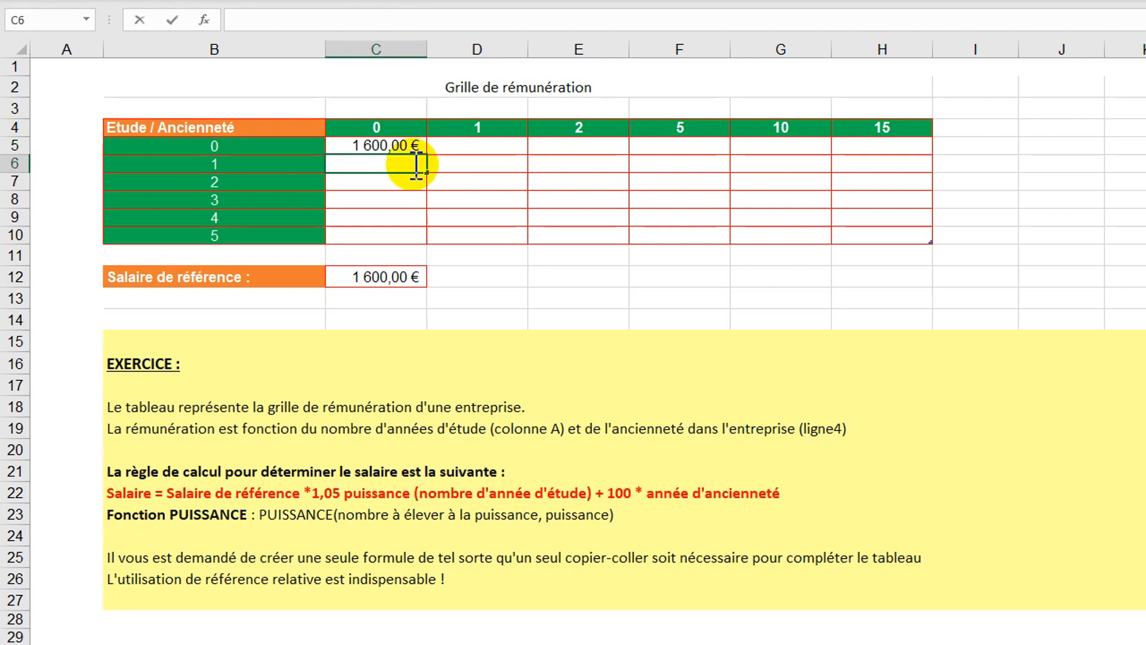
click(394, 147)
double_click(394, 146)
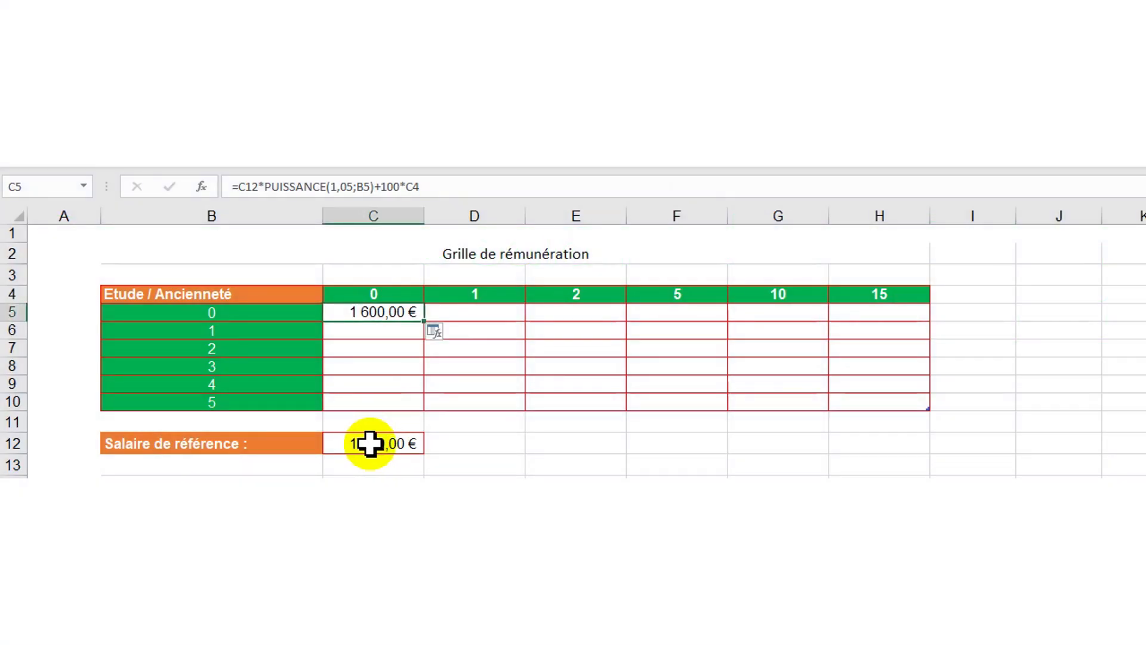
- Name the reference salary cell C12 SalRef
click(370, 444)
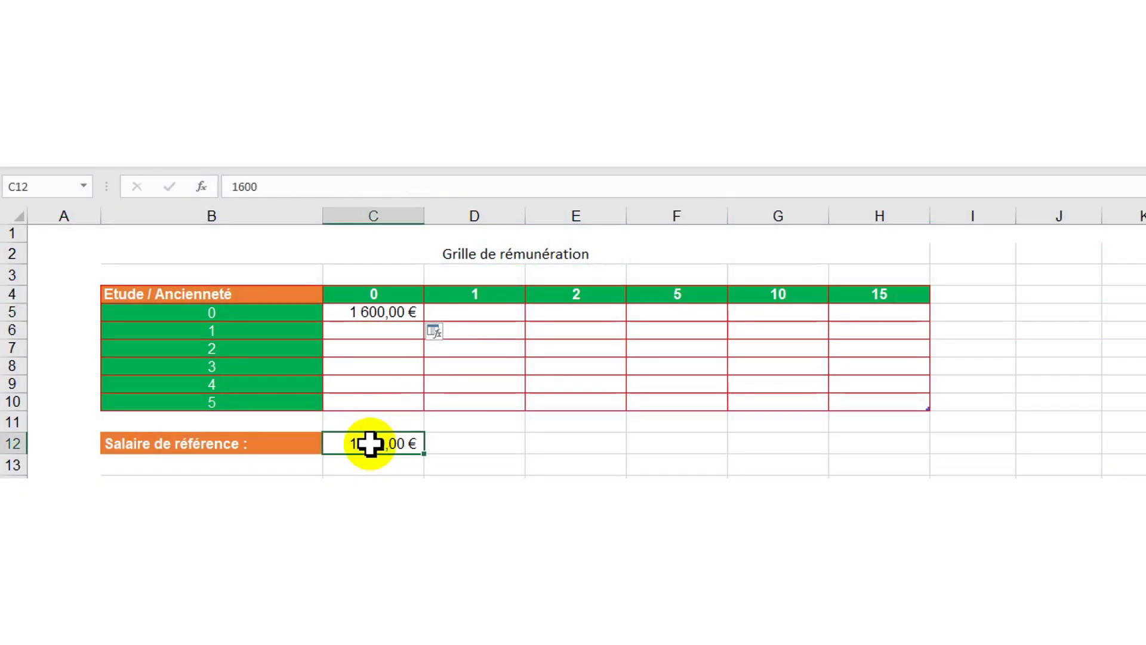
click(42, 187)
text(SalRef)
key(Return)
- Replace the C12 reference in the C5 formula with the name SalRef
click(378, 313)
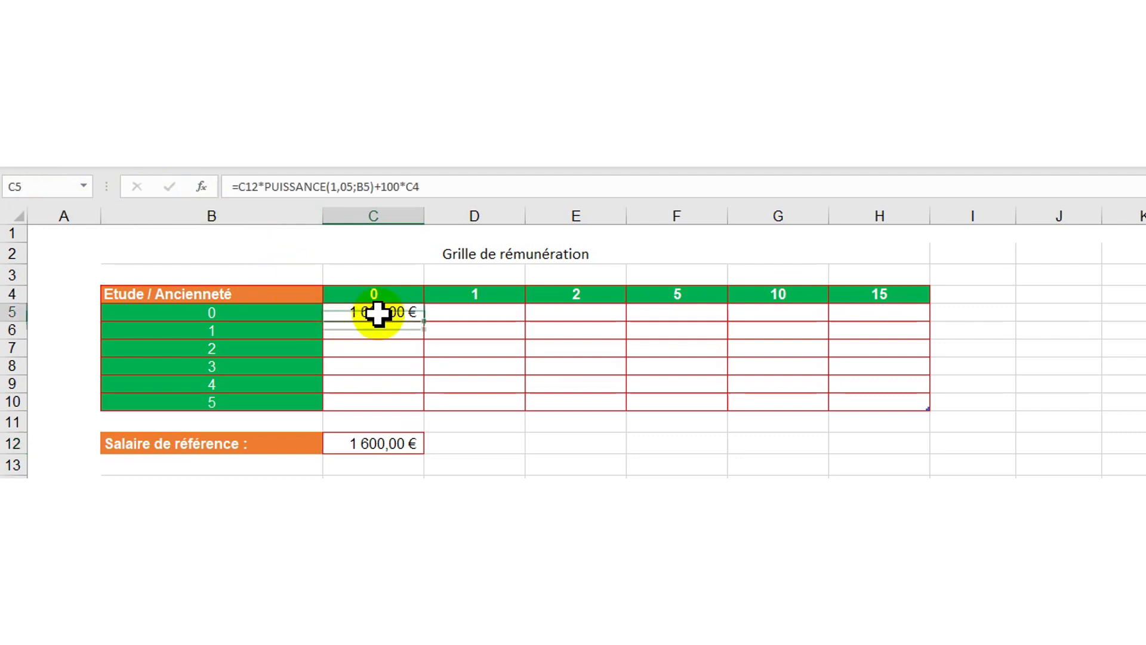
double_click(251, 186)
text(s)
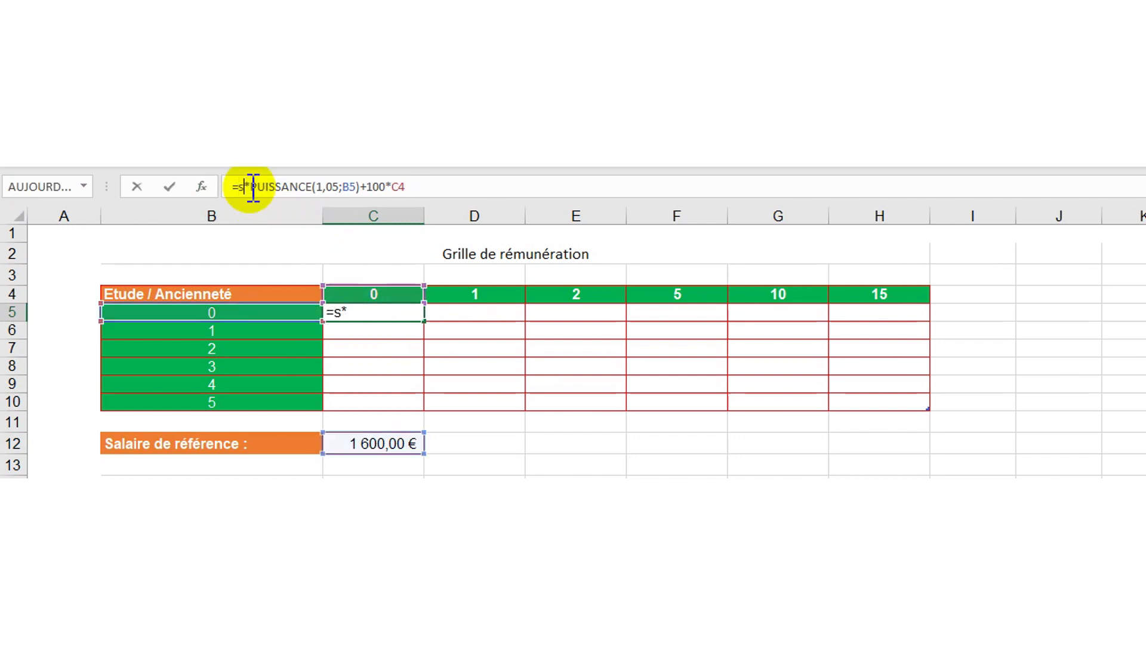
text(al)
key(Tab)
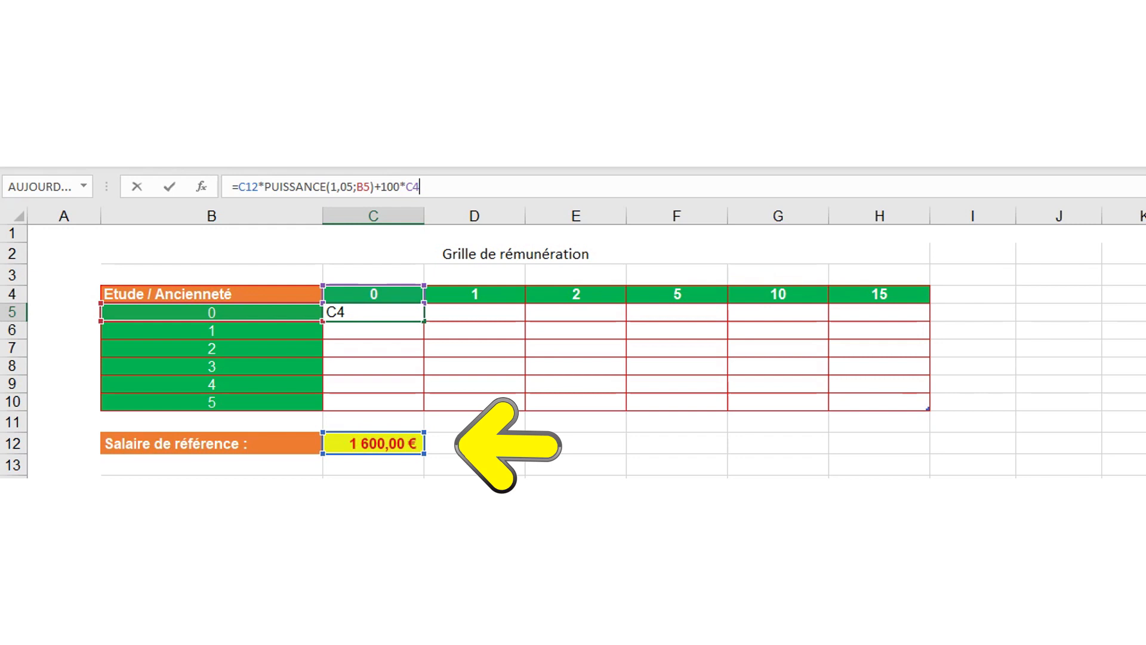
- Lock the references in the C5 formula so that it reads =$C$12*PUISSANCE(1,05;$B5)+100*C$4
key(F4)
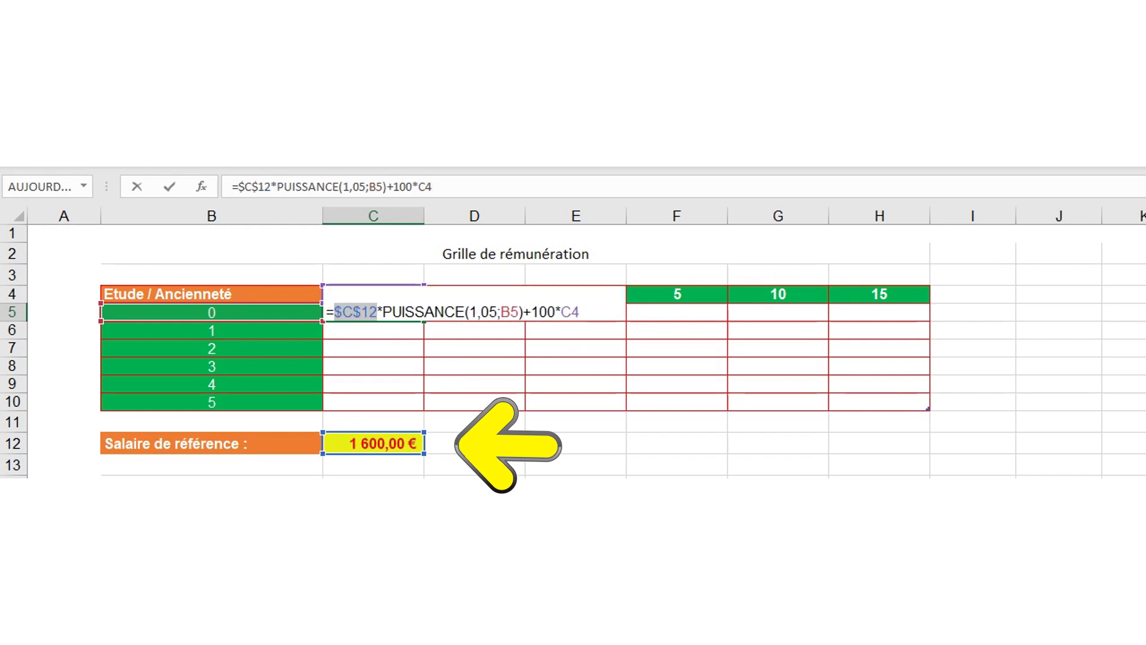
click(581, 312)
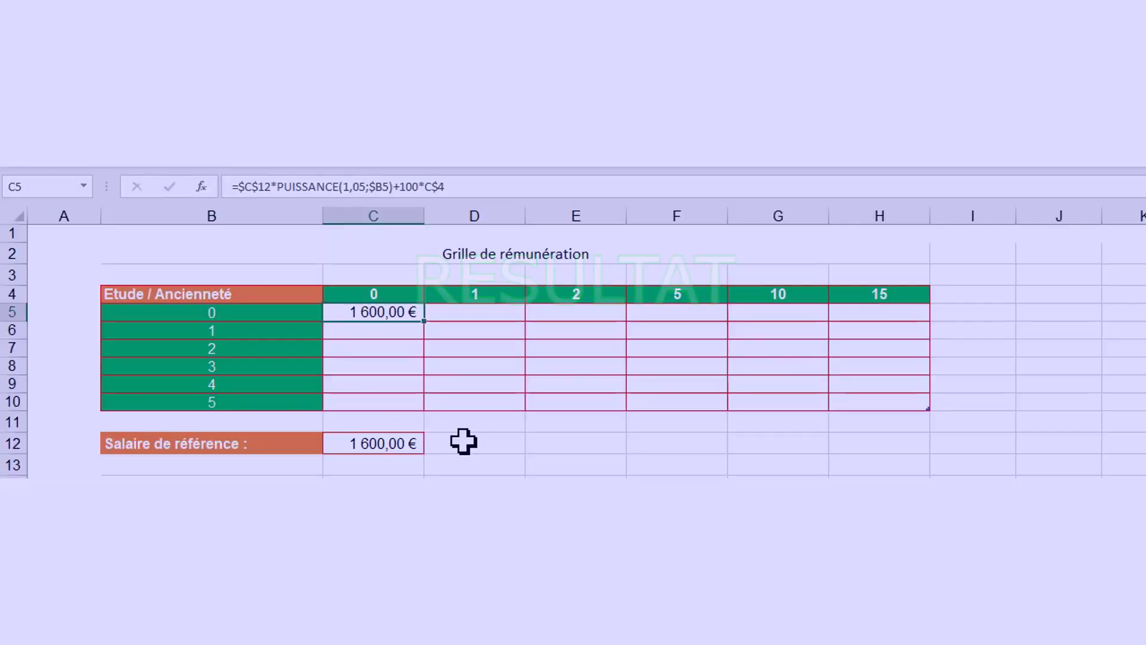
- Copy the C5 formula into the whole salary grid C5:H10 and check the formula in H10
key(ctrl+c)
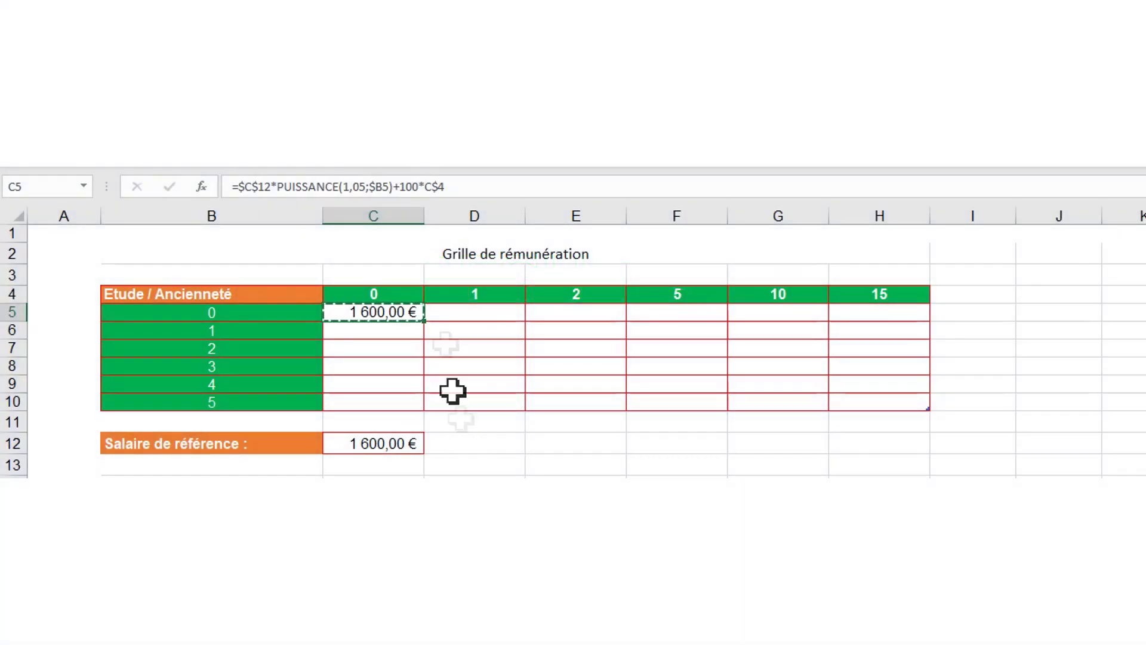
drag(409, 319, 892, 403)
key(ctrl+v)
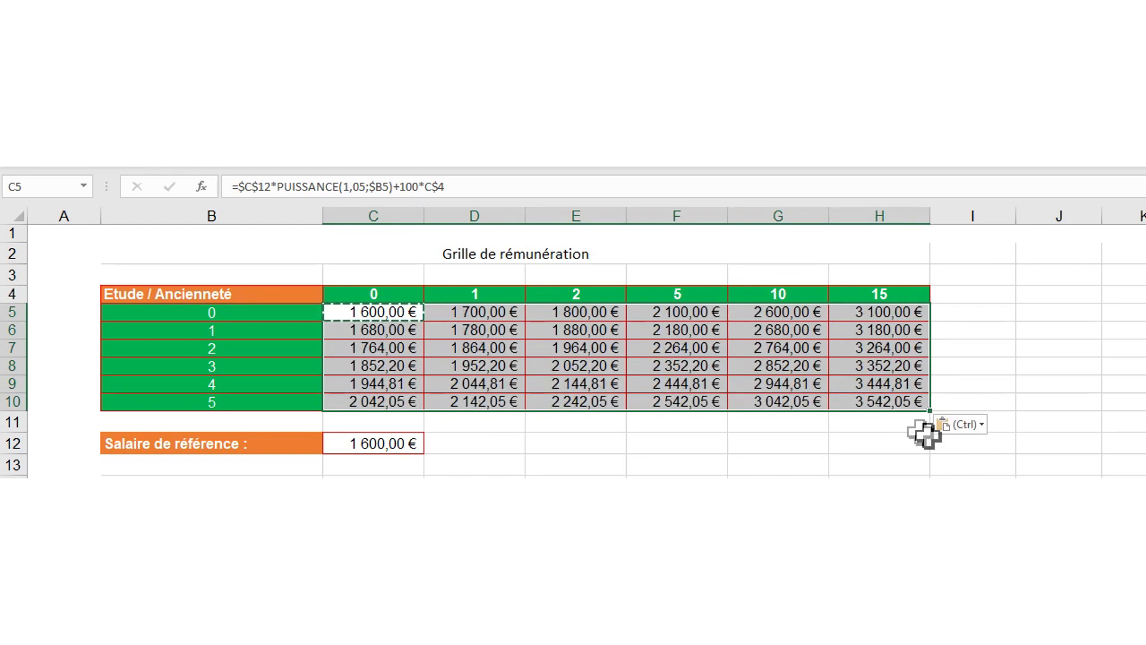
click(877, 401)
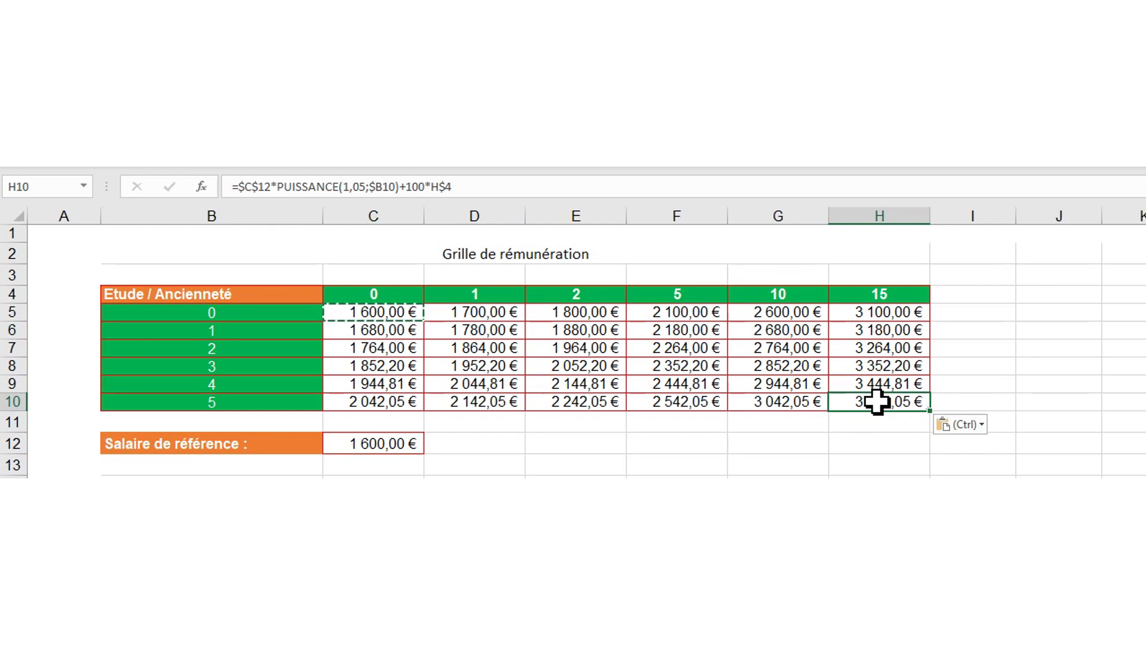
double_click(876, 401)
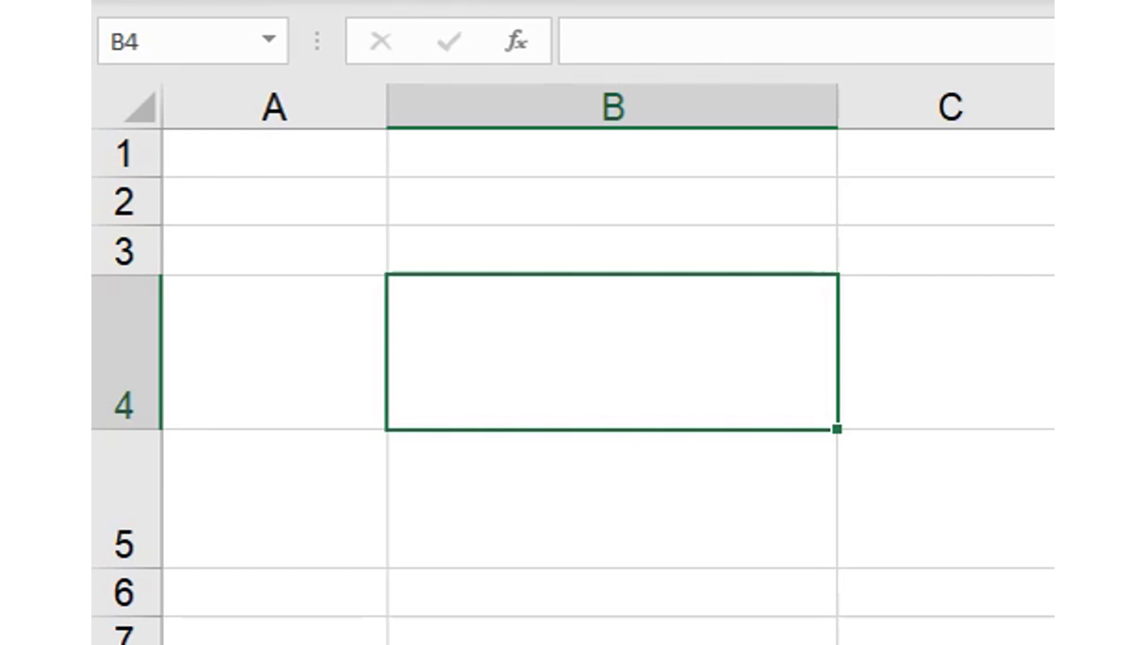
- Enter the text $A$4 in cell B4 of the blank sheet
text($A4)
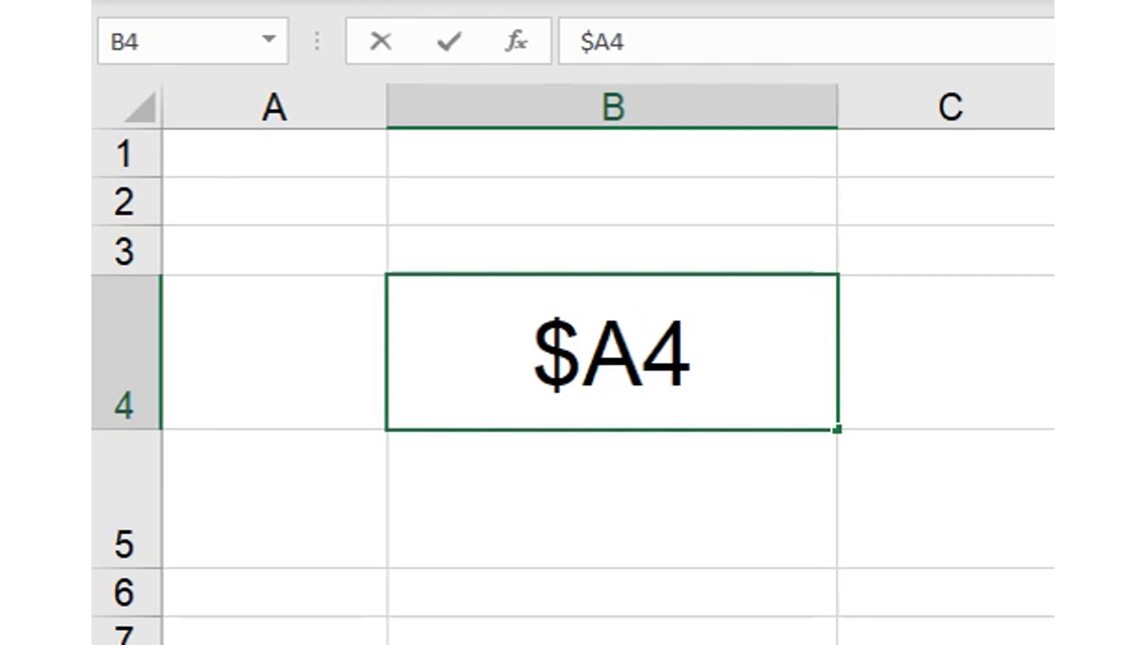
key(Left)
text($)
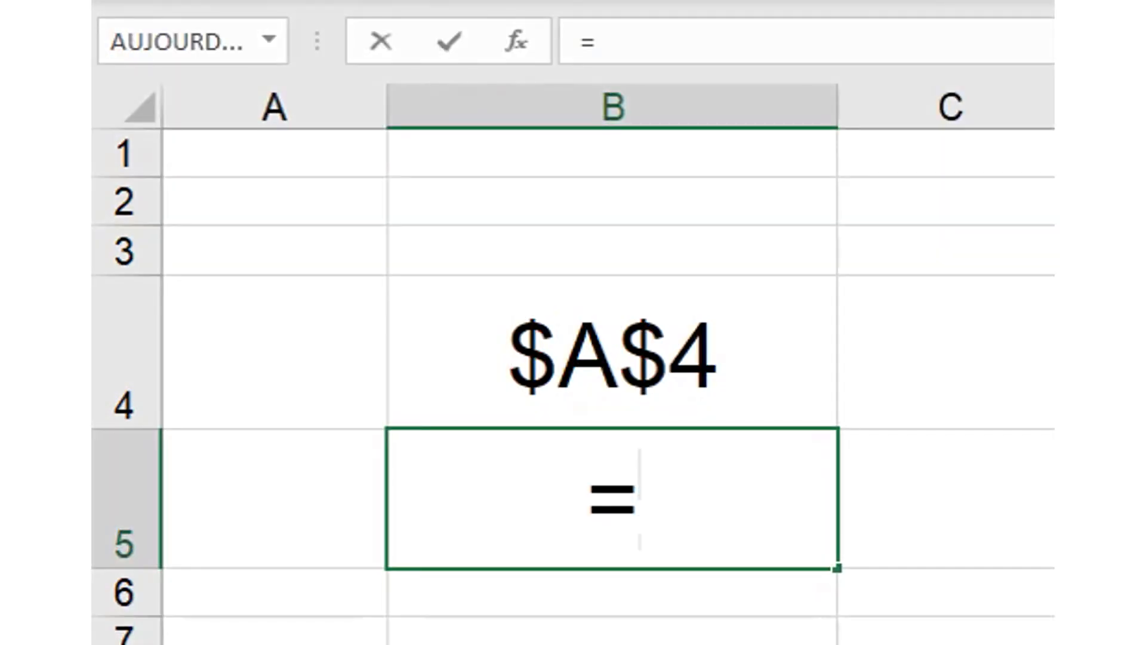
- Reference cell A4 in the B5 formula and cycle its reference type from $A$4 to $A4
click(274, 352)
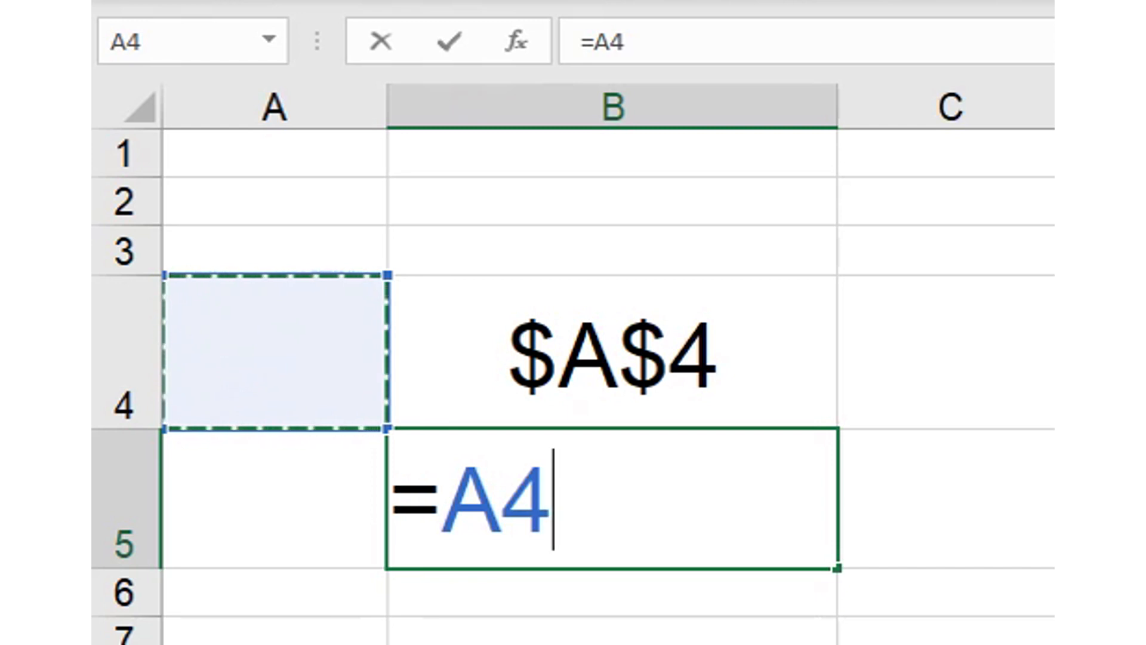
key(F4)
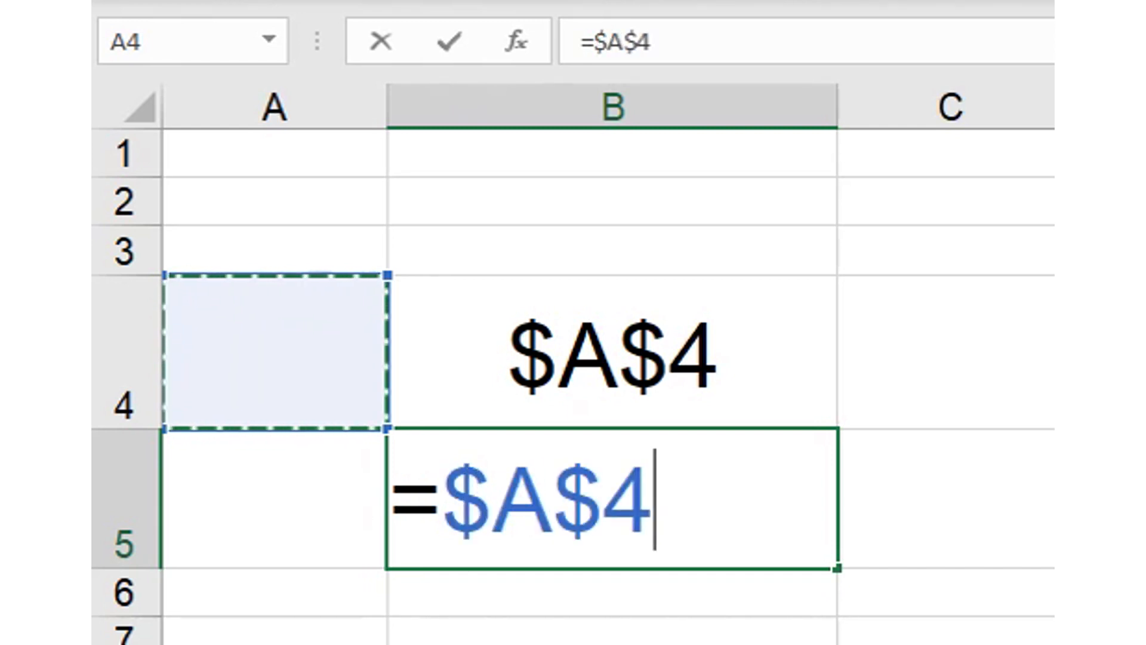
key(F4)
key(F4)
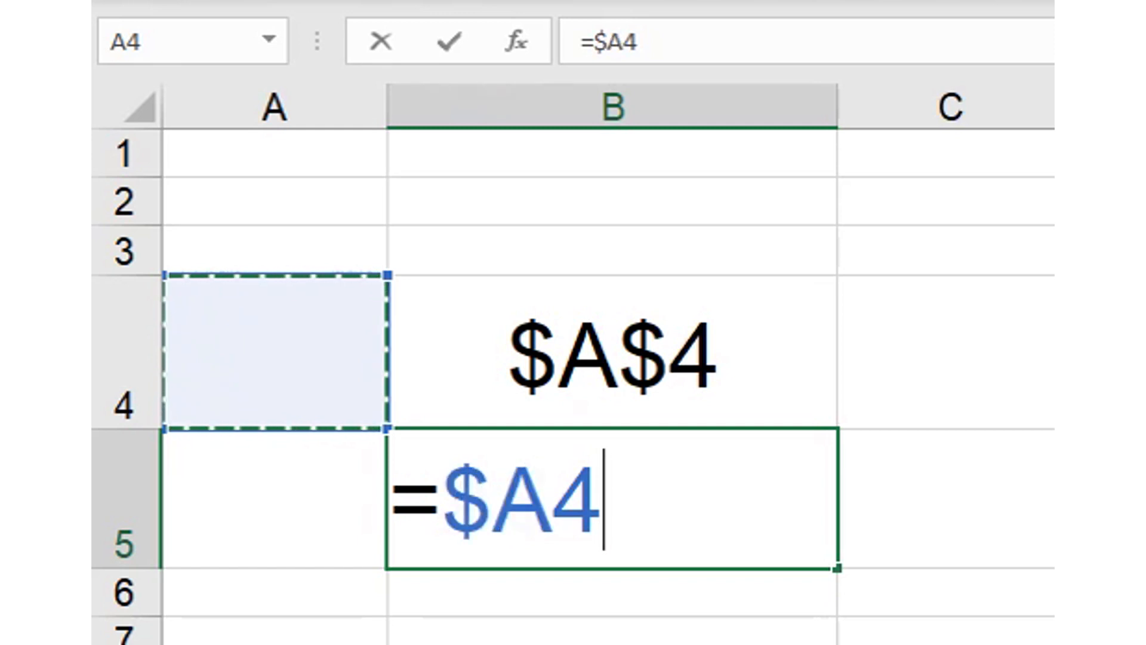